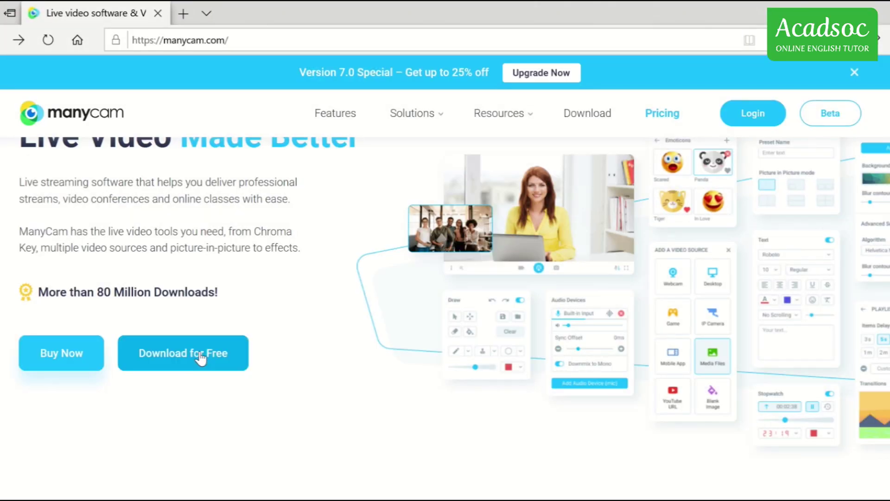
- Download and save the ManyCam Windows installer, ManyCamWebInstaller.exe, from the ManyCam website
click(199, 355)
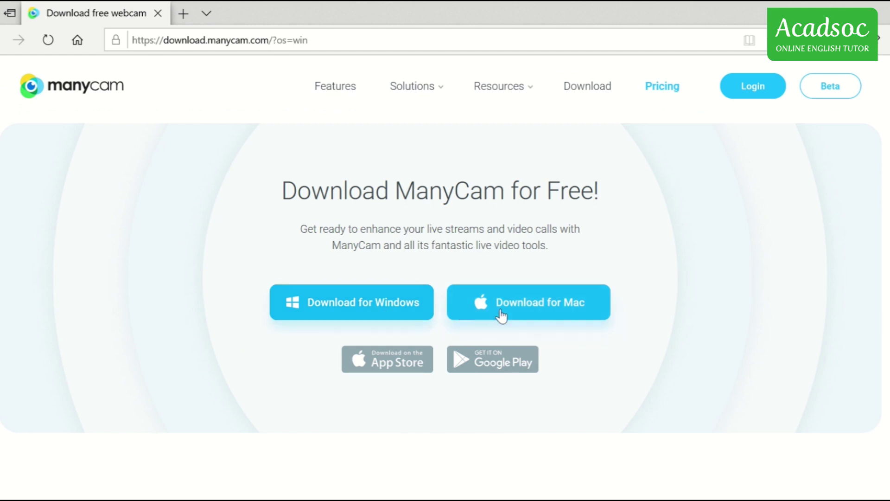
click(417, 305)
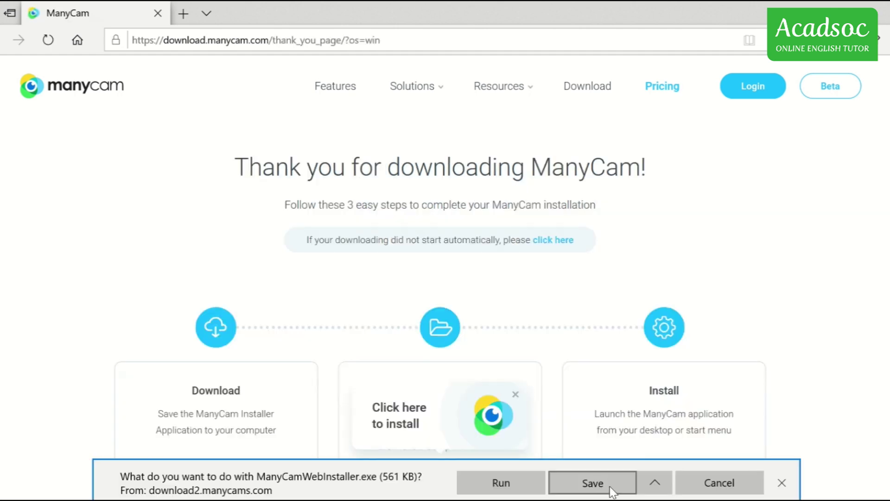
click(611, 483)
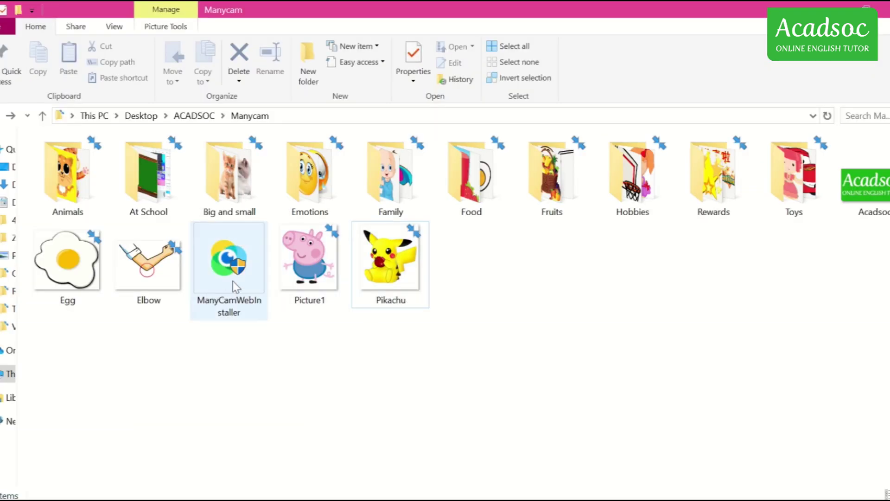
- Run ManyCamWebInstaller, accept the terms, and finish the ManyCam installation
double_click(233, 280)
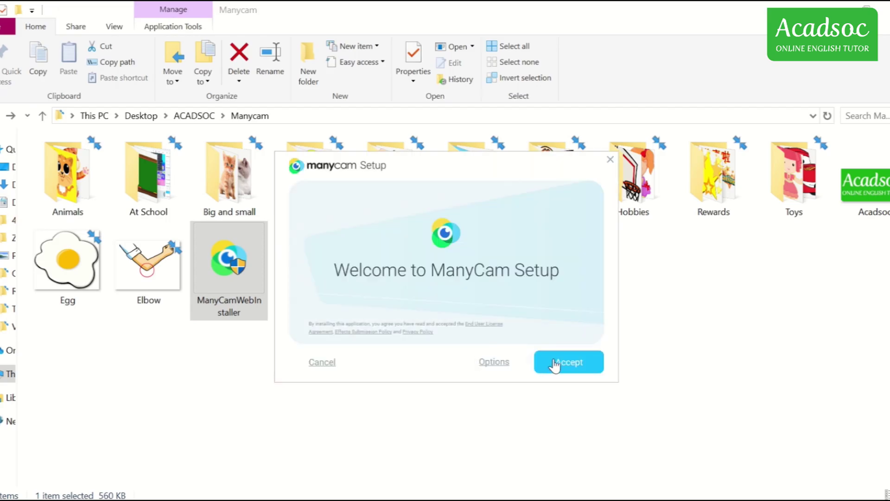
click(554, 364)
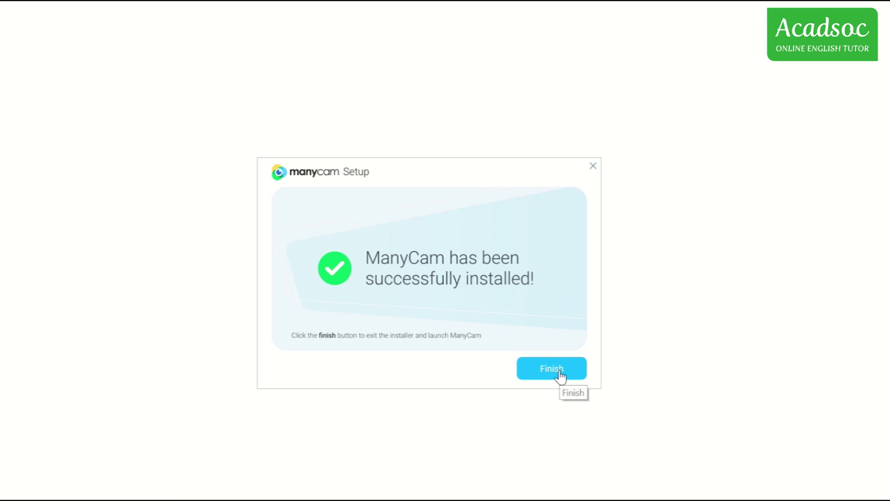
click(552, 368)
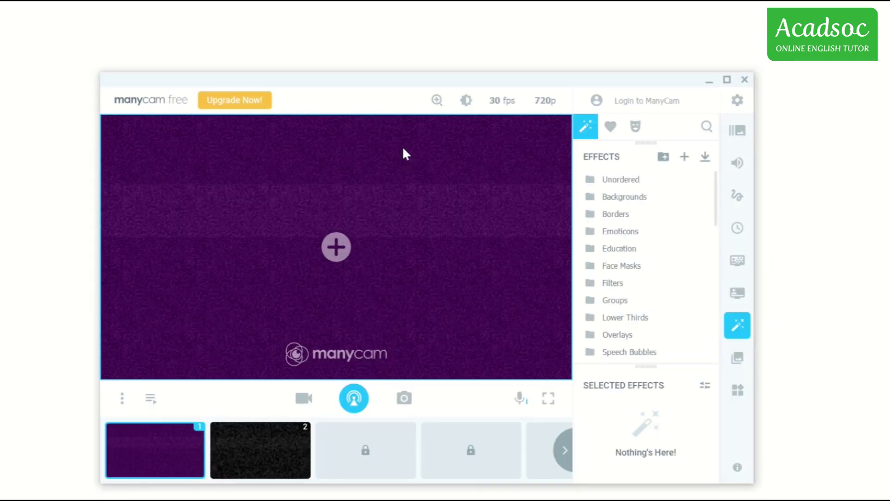
- Add the Full HD 1080P PC Camera as the preview's video source, then close ManyCam
click(402, 146)
mouse_move(510, 165)
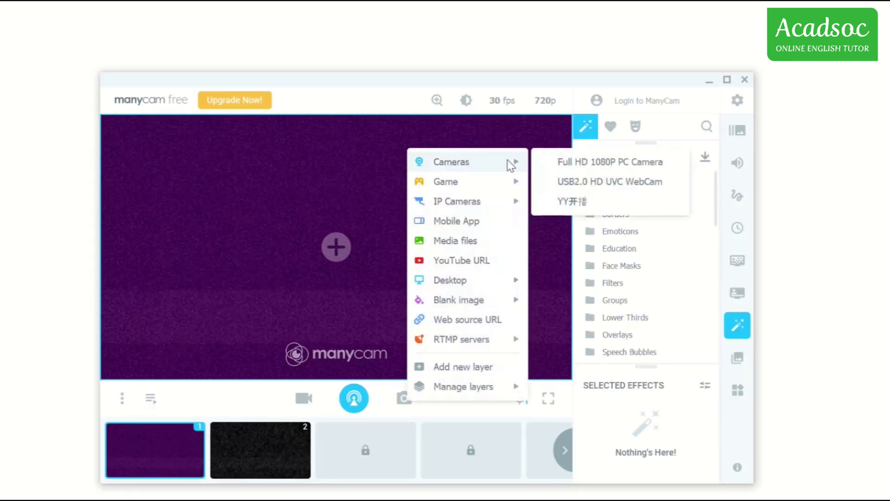
click(562, 163)
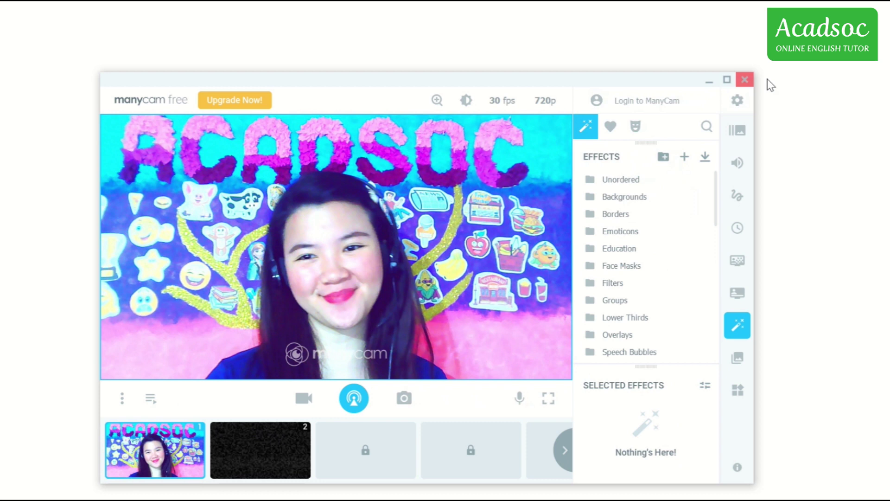
click(744, 79)
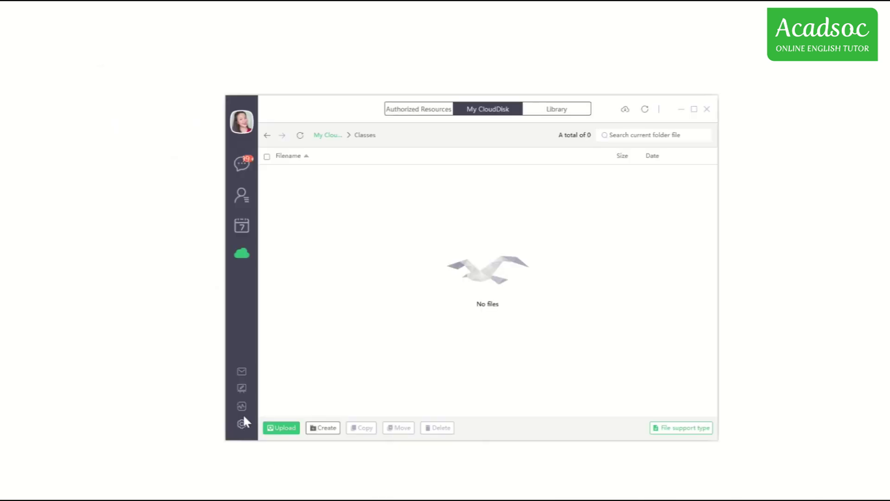
- In System Testing's Camera test, select ManyCam Virtual Webcam and start the device test
click(241, 406)
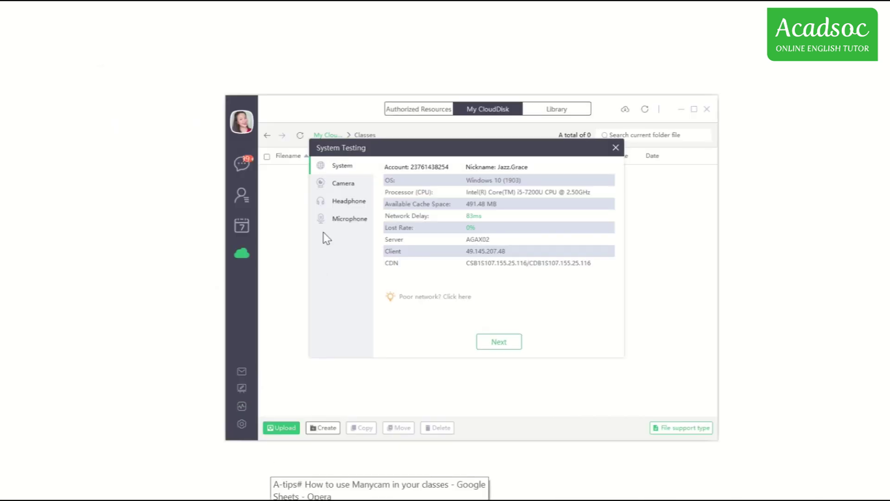
click(364, 182)
click(485, 176)
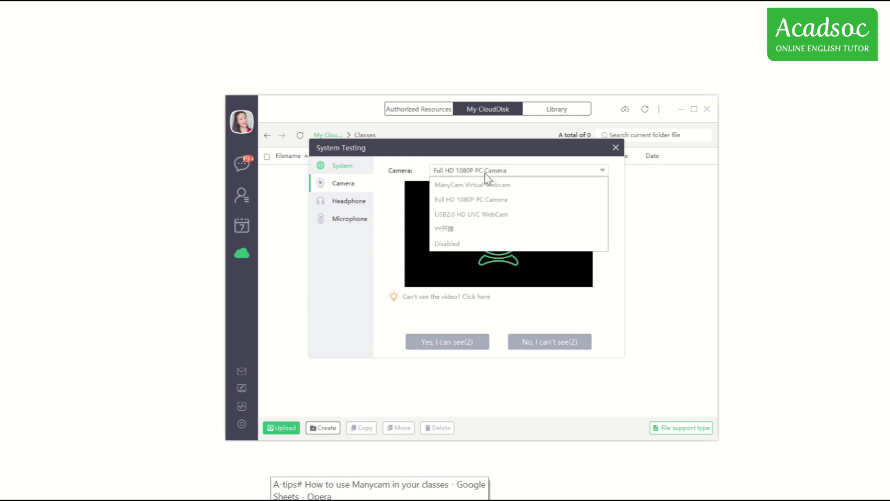
click(492, 185)
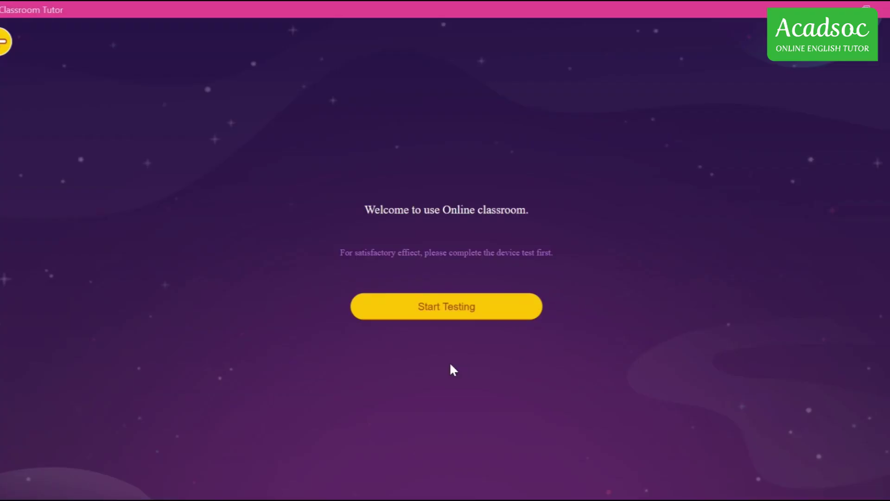
click(468, 304)
click(402, 139)
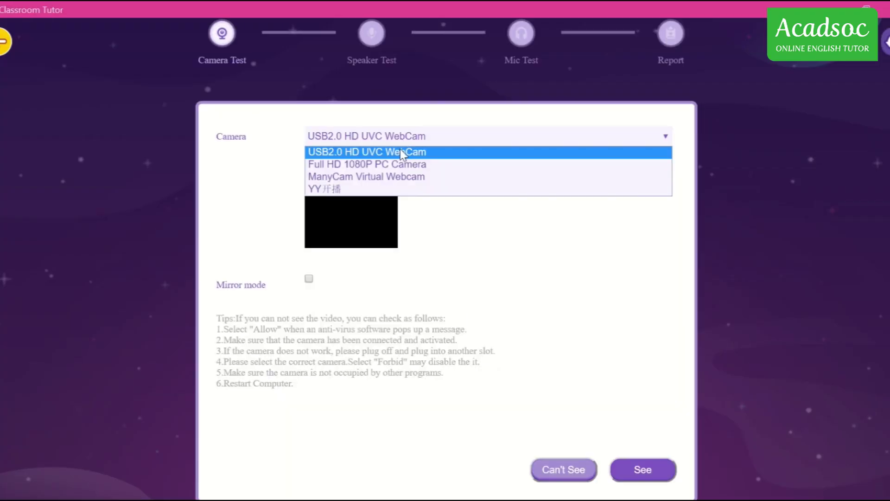
click(402, 185)
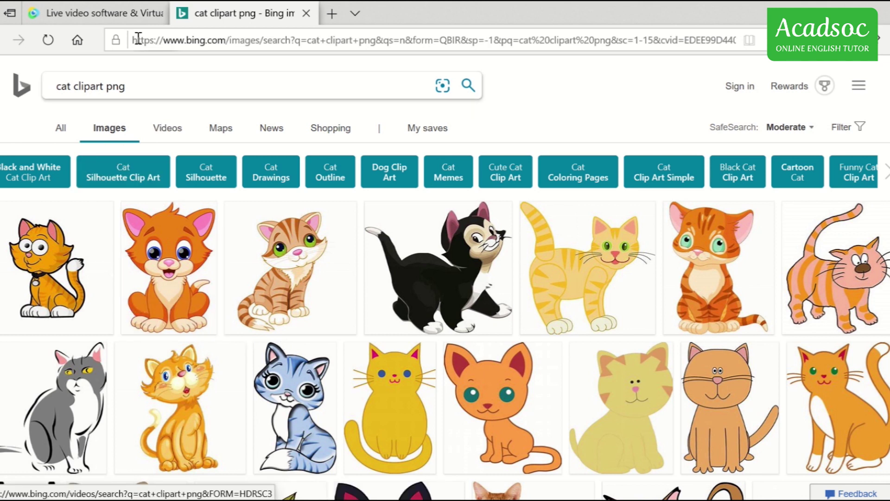
- On manycam.com, go to Resources > Effects and open the Create Effects upload form
click(102, 13)
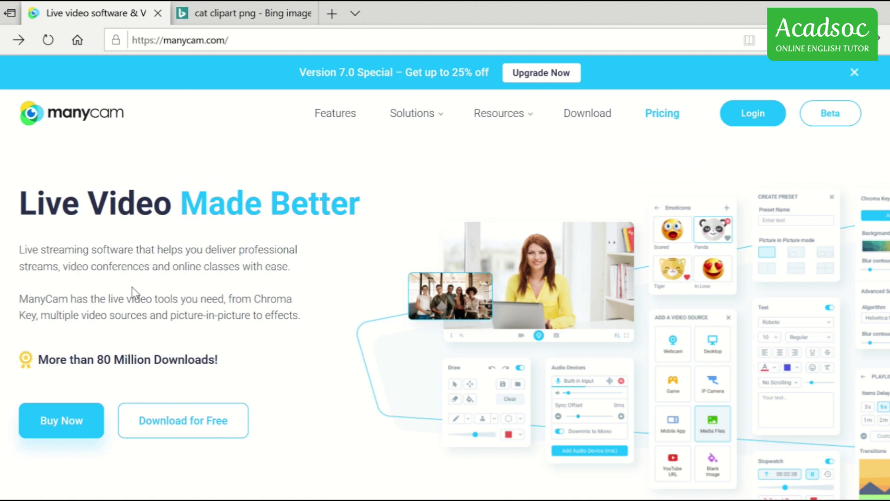
mouse_move(523, 115)
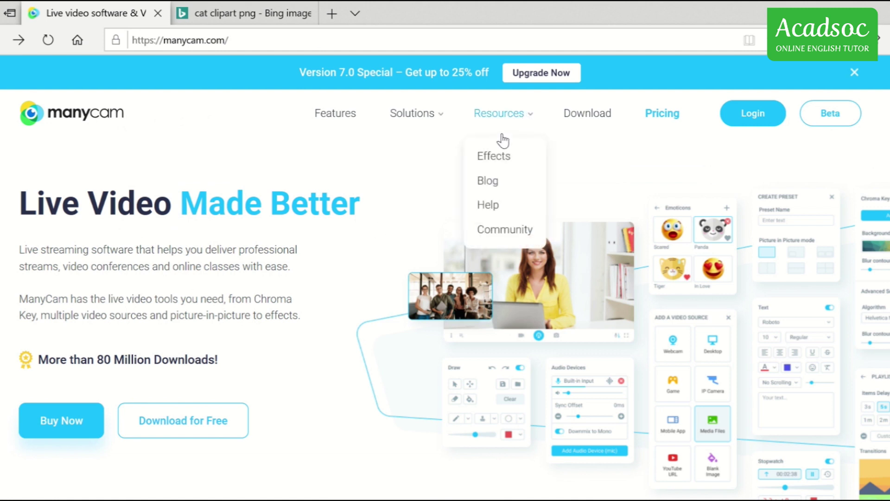
click(493, 163)
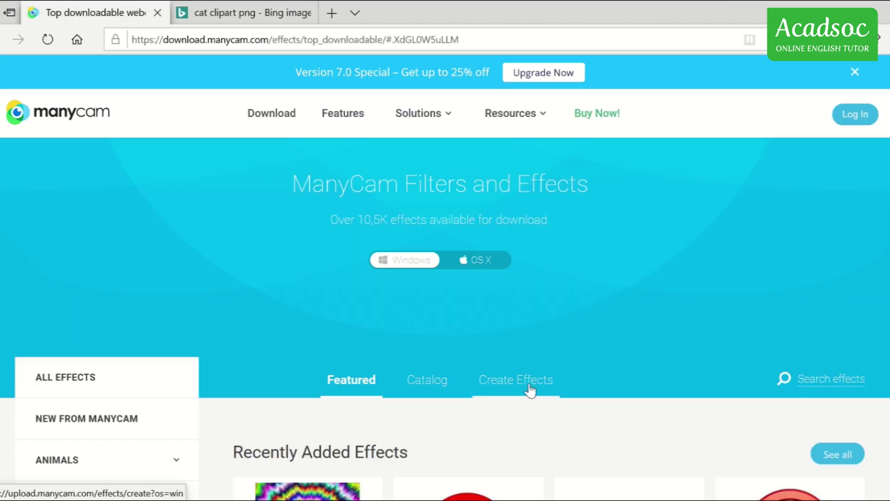
click(530, 390)
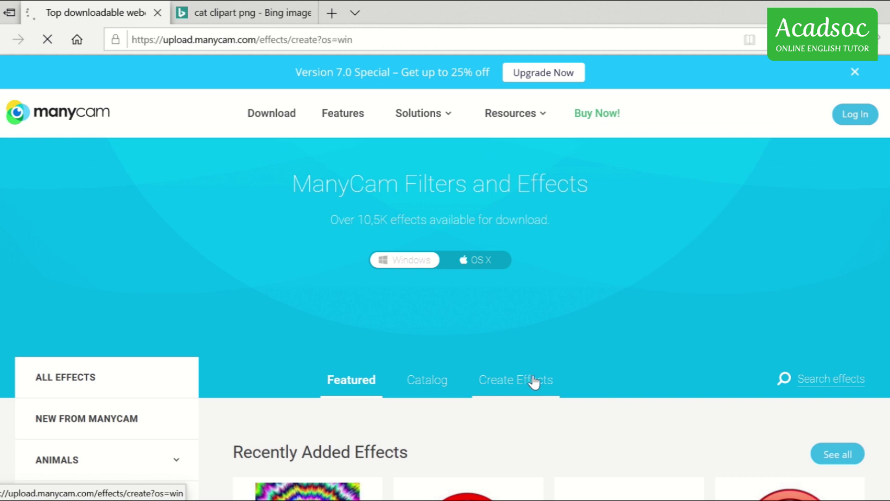
scroll(232, 357, down, 10)
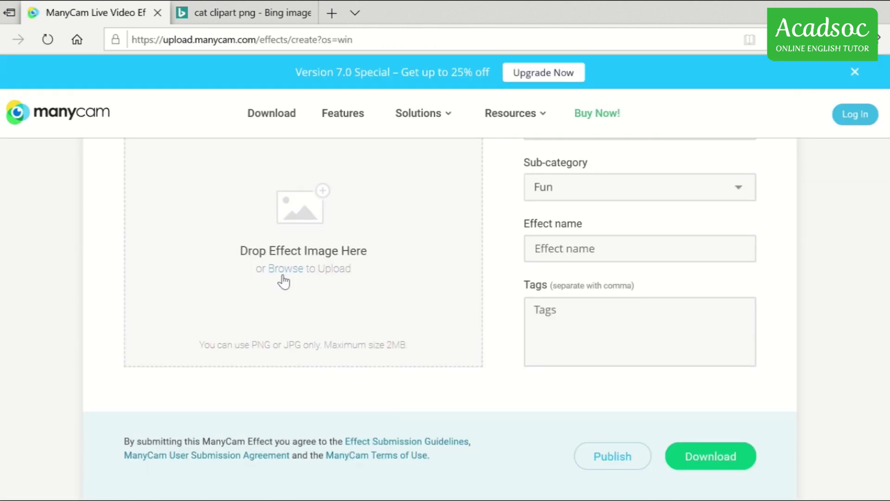
- Upload the Cat 1 image from the Animals folder into the effect
click(285, 271)
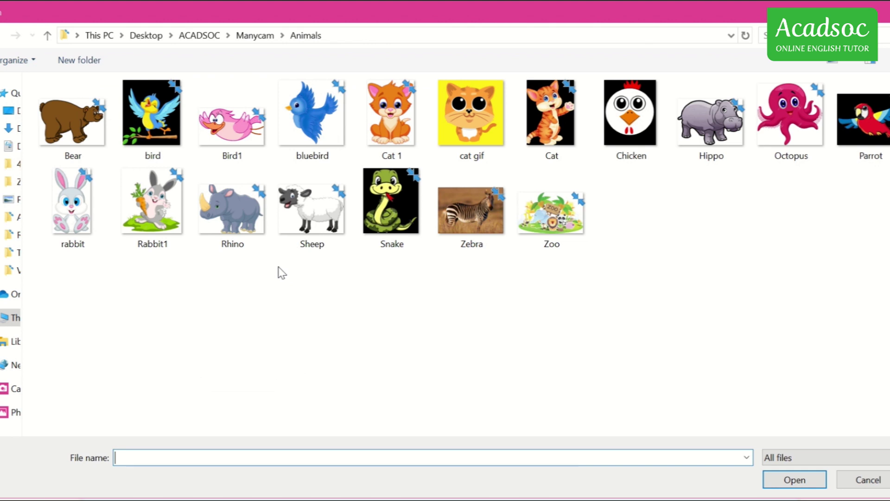
click(381, 141)
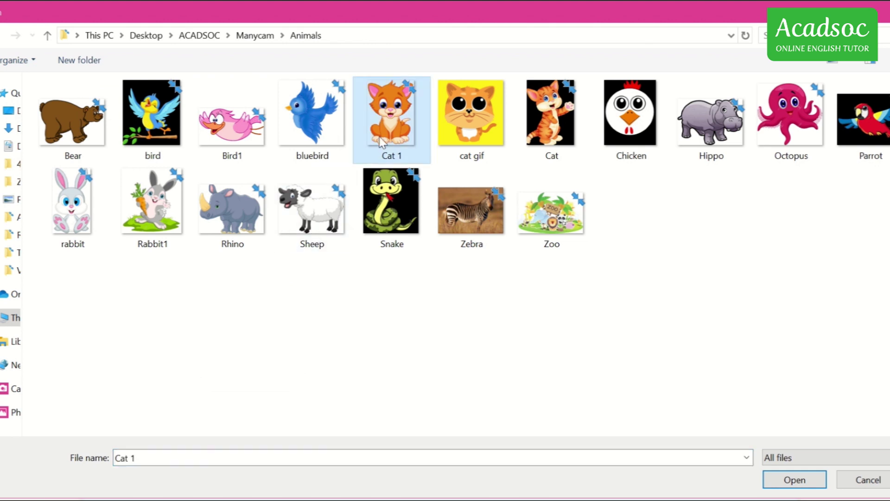
double_click(381, 141)
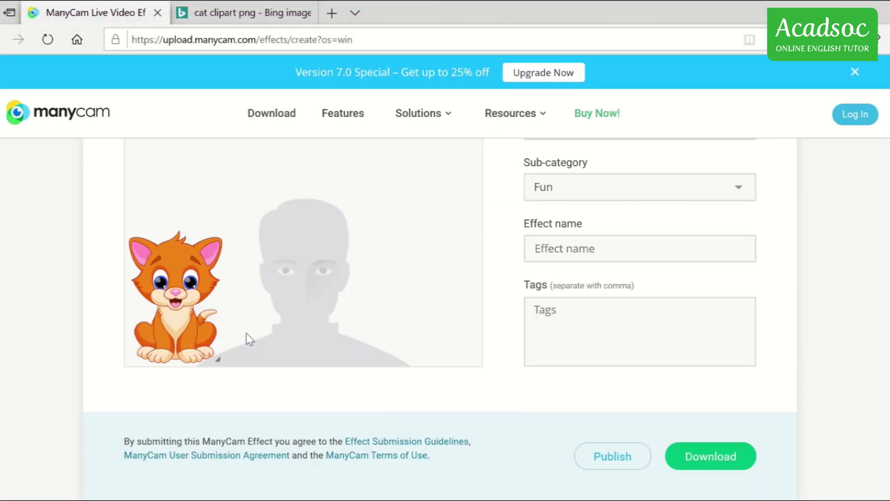
- Shrink the cat onto the silhouette's head and set the category to Face Accessories
drag(200, 345, 230, 282)
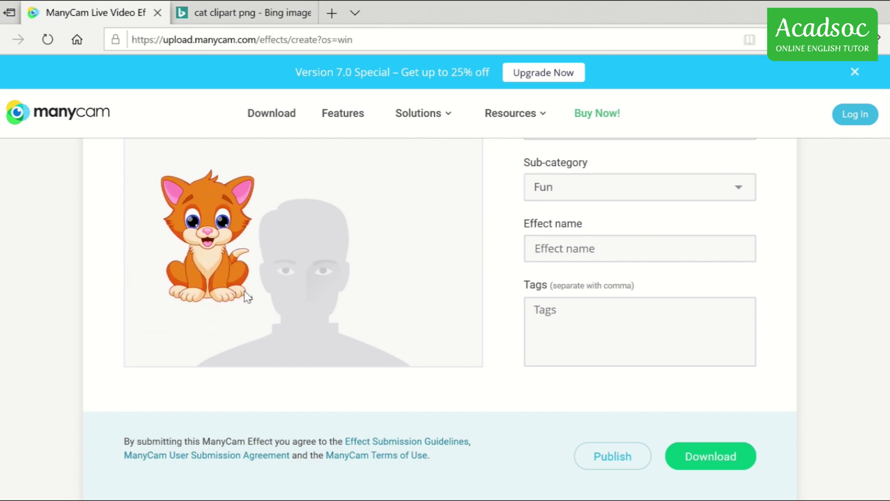
drag(273, 320, 230, 273)
scroll(209, 302, up, 2)
scroll(210, 305, up, 2)
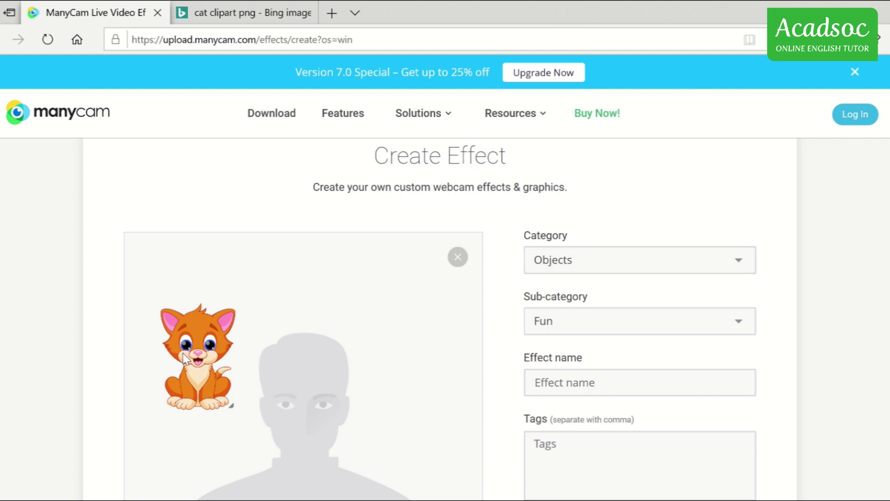
drag(228, 402, 312, 363)
click(605, 268)
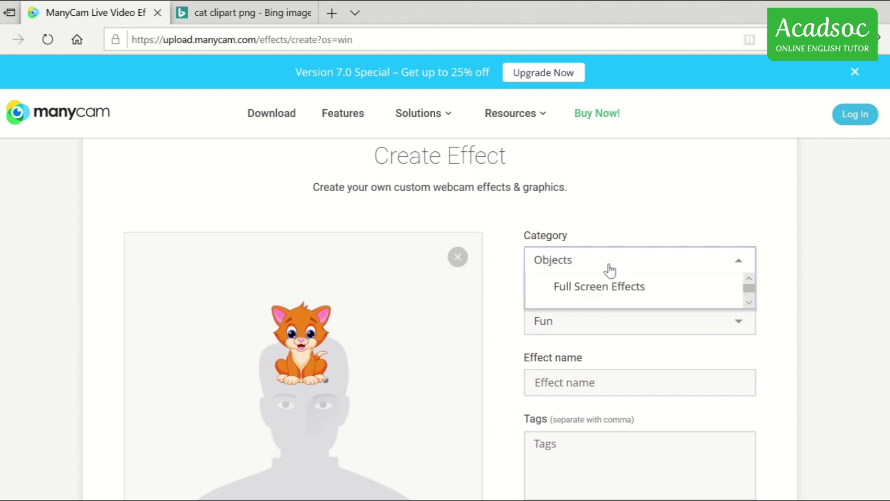
click(547, 345)
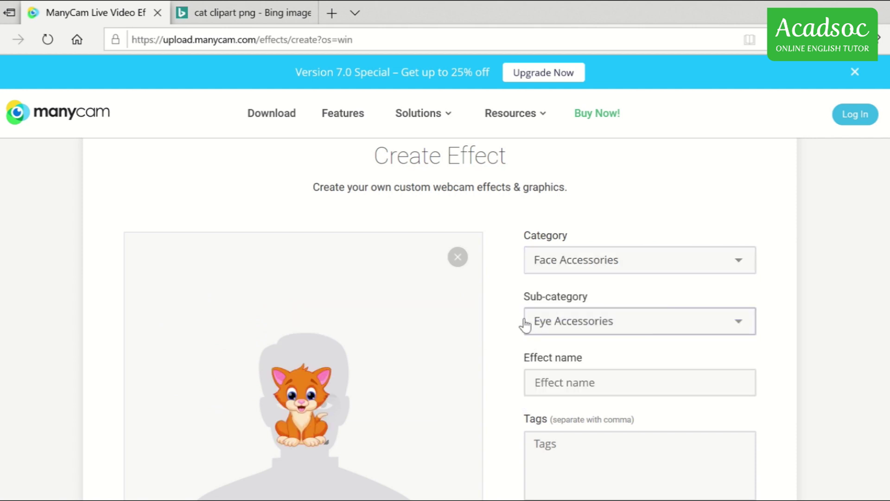
- File the effect under the Hats & Hair sub-category and name it Cat 1
click(542, 322)
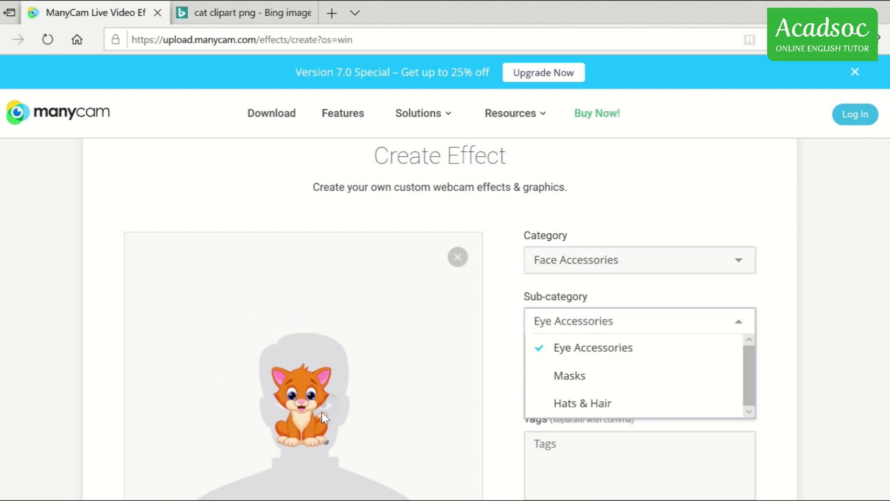
click(558, 403)
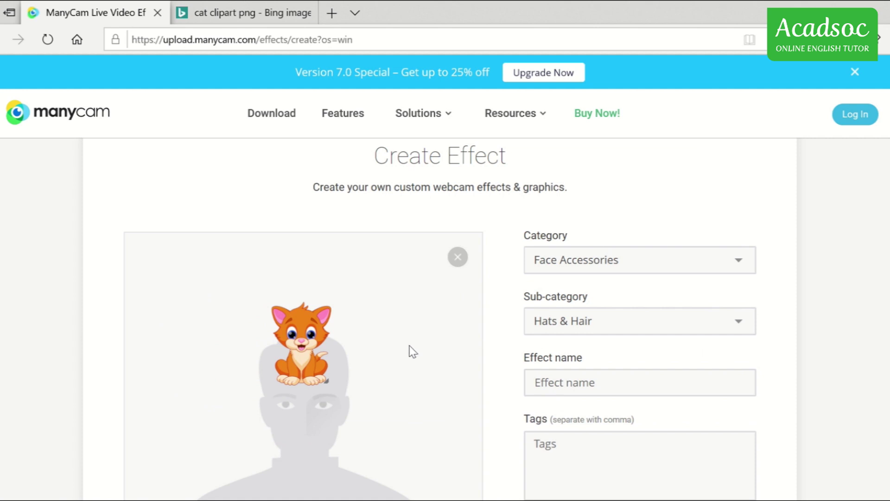
scroll(410, 346, down, 2)
click(650, 320)
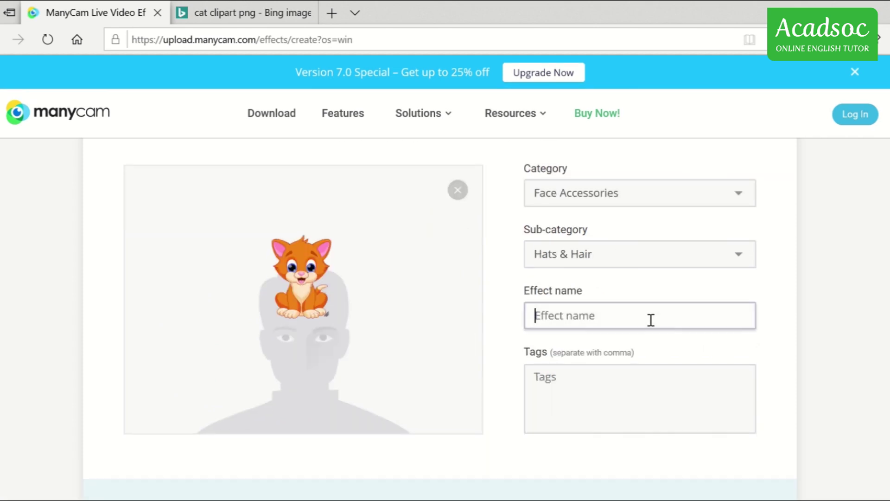
text(Ca)
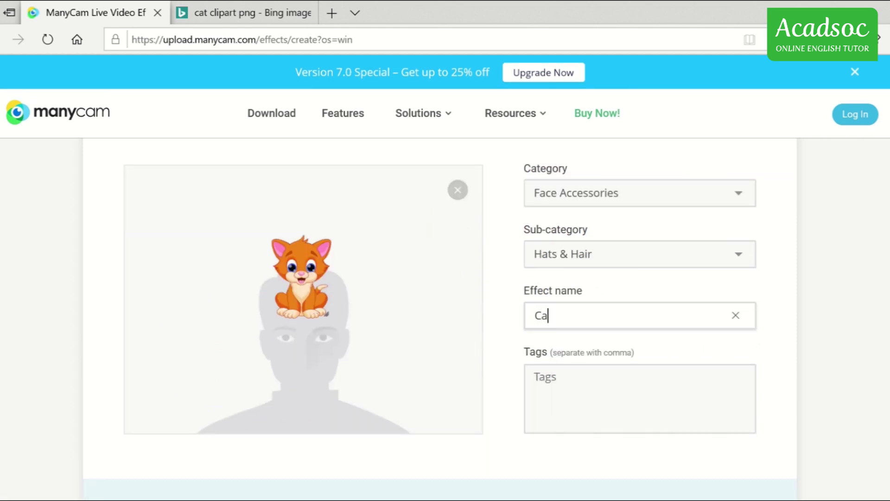
text(t 1)
- Download the finished effect and save it as Cat 1.mcv
scroll(686, 391, down, 3)
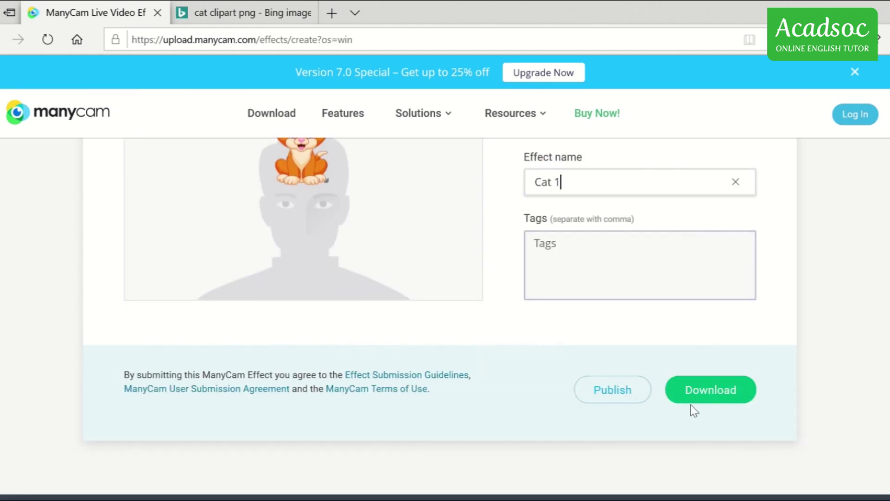
click(705, 399)
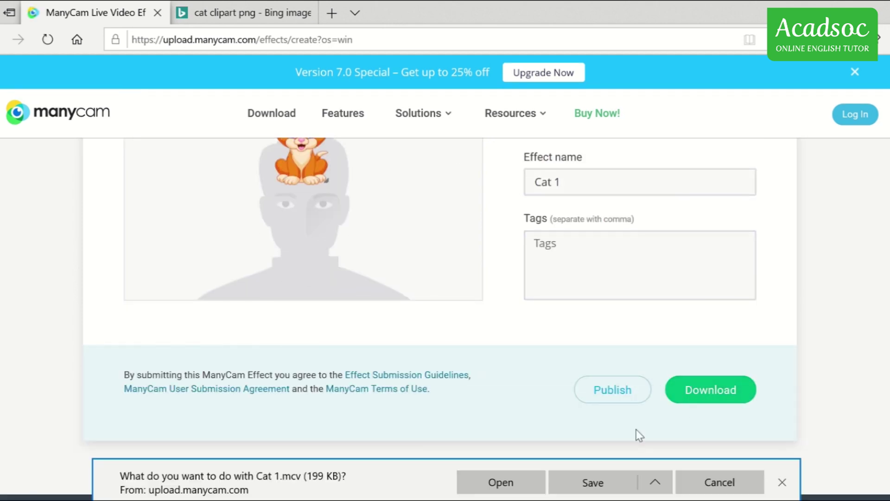
click(592, 482)
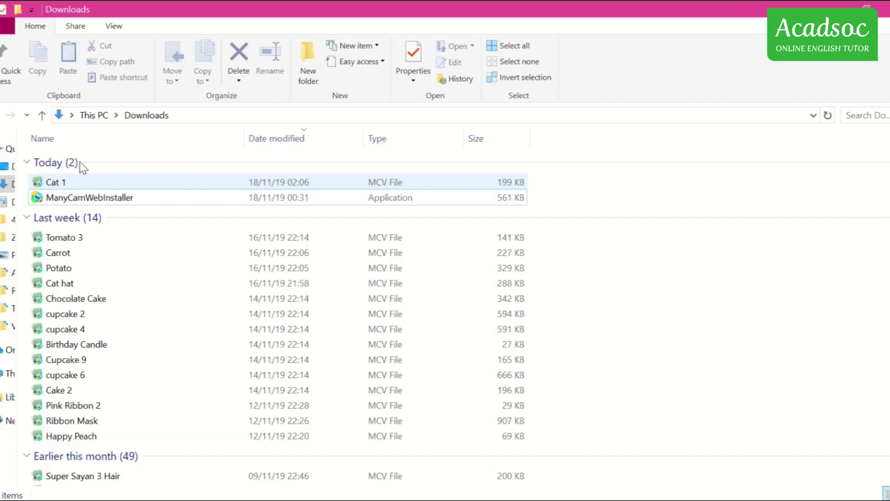
- Open the Cat 1.mcv effect file from the Downloads folder
click(39, 183)
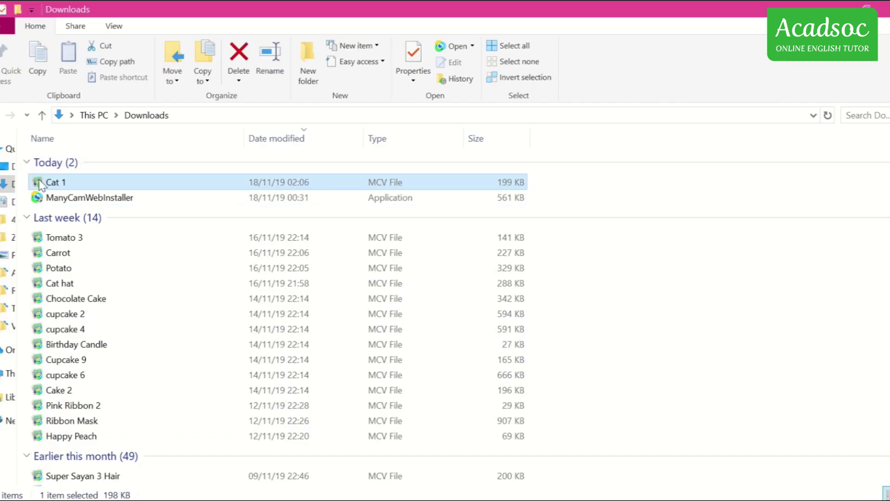
right_click(41, 184)
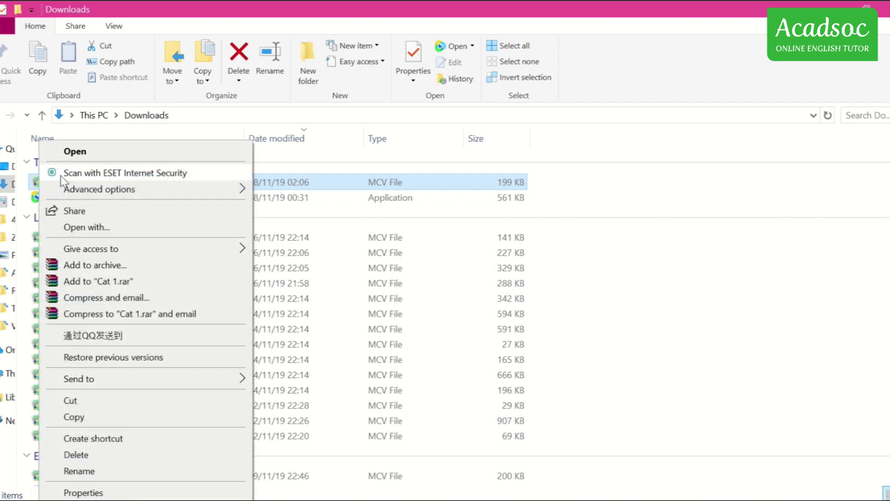
click(107, 156)
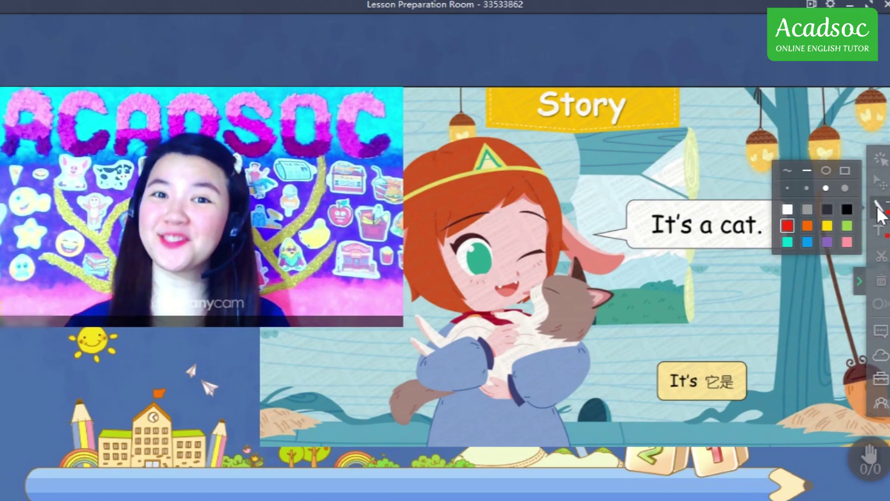
- Draw a red pen line under the "It's a cat." speech bubble
drag(651, 244, 741, 242)
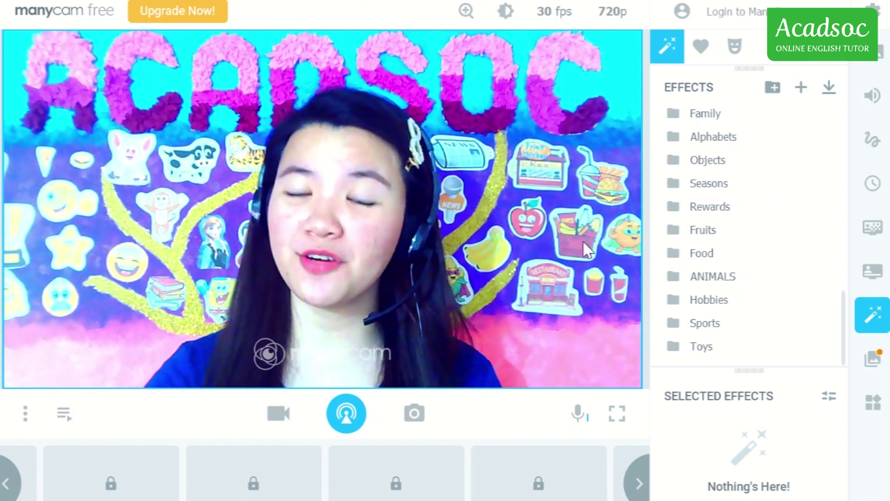
- Apply the yellow bird effect from ANIMALS and move its sticker to the video's top-left
click(736, 278)
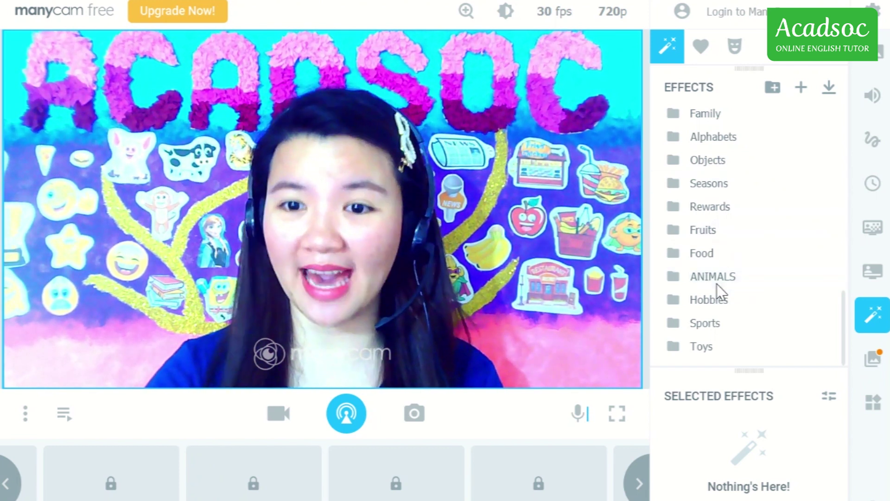
scroll(788, 306, down, 2)
click(785, 284)
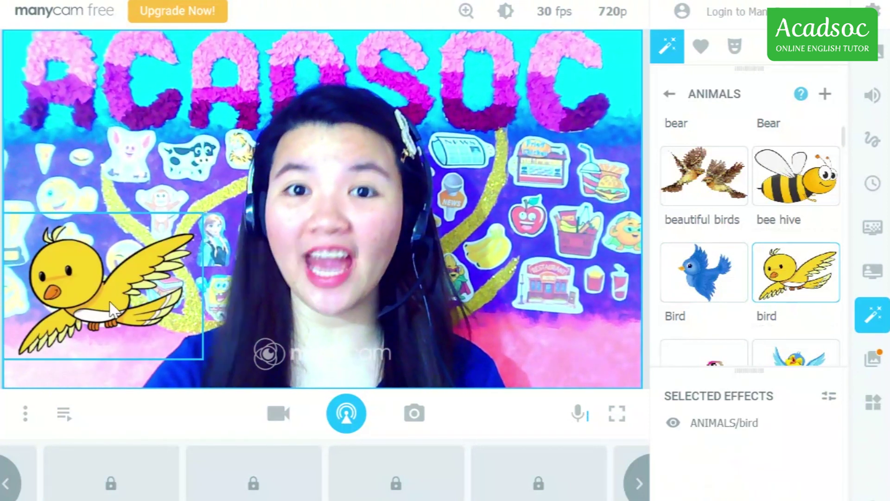
click(113, 310)
drag(113, 310, 97, 168)
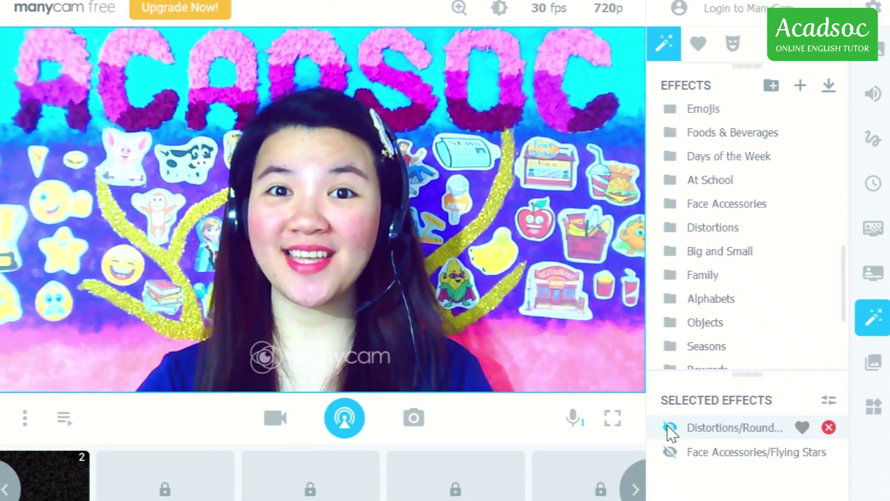
- Switch Round Distortion on and back off, then show the Flying Stars effect from Distortions
click(669, 427)
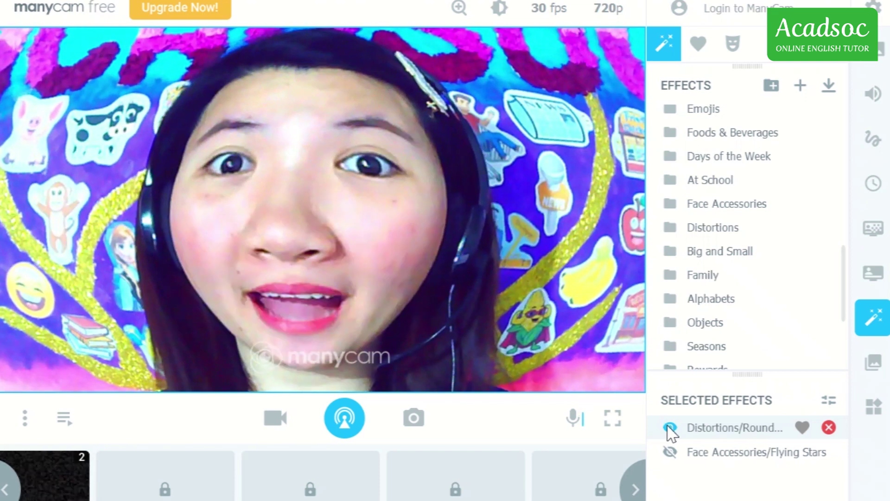
click(669, 427)
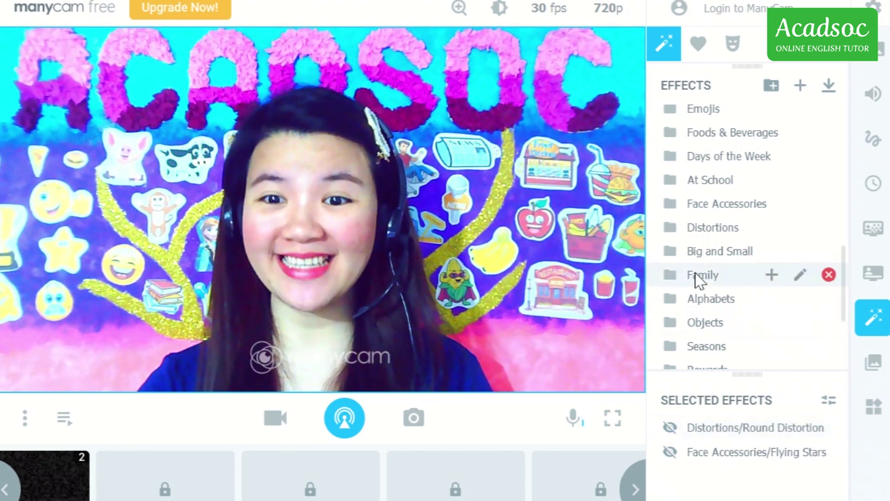
click(714, 230)
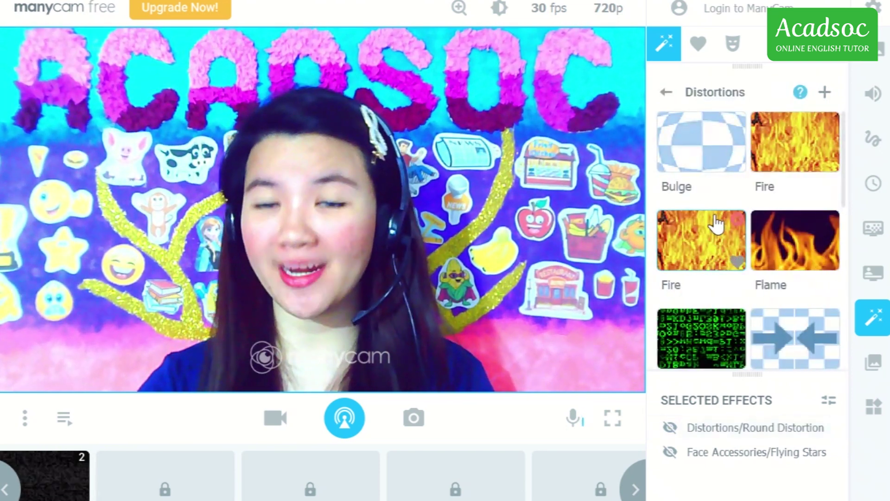
scroll(716, 225, down, 3)
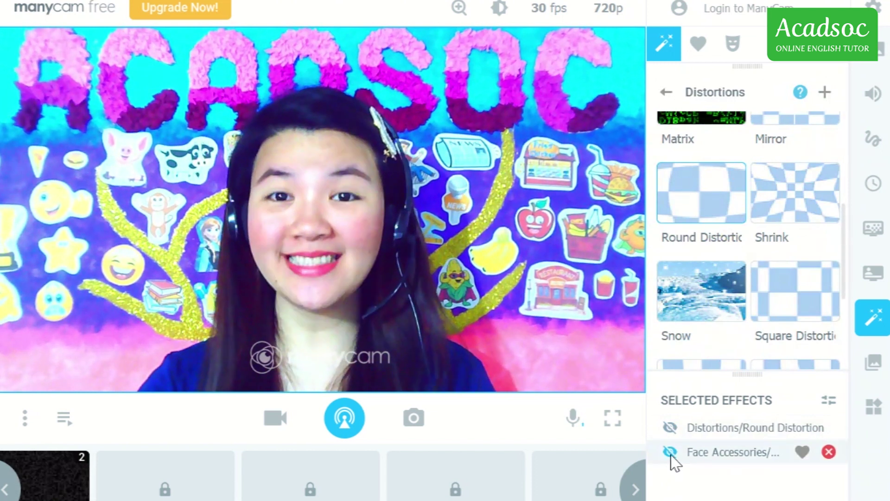
click(671, 453)
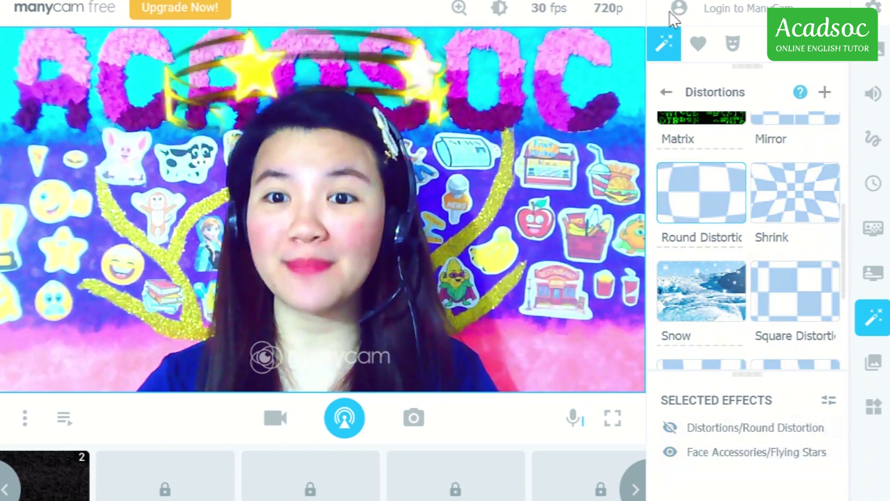
click(665, 92)
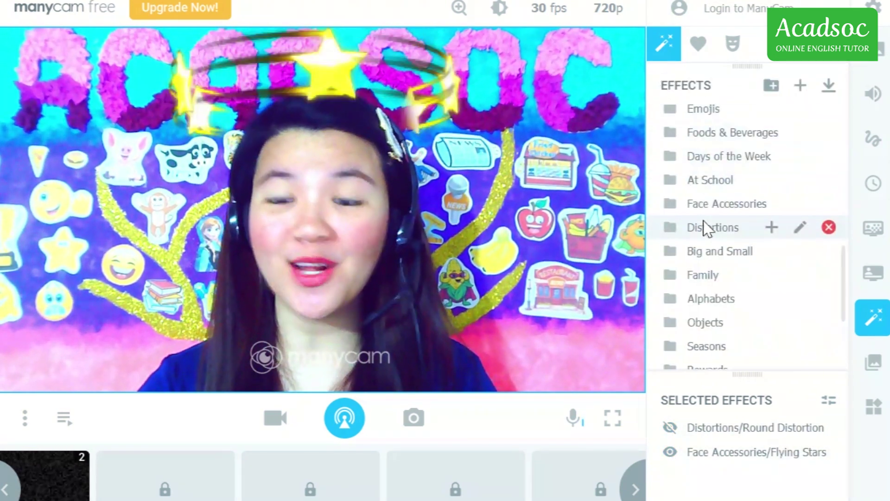
click(720, 206)
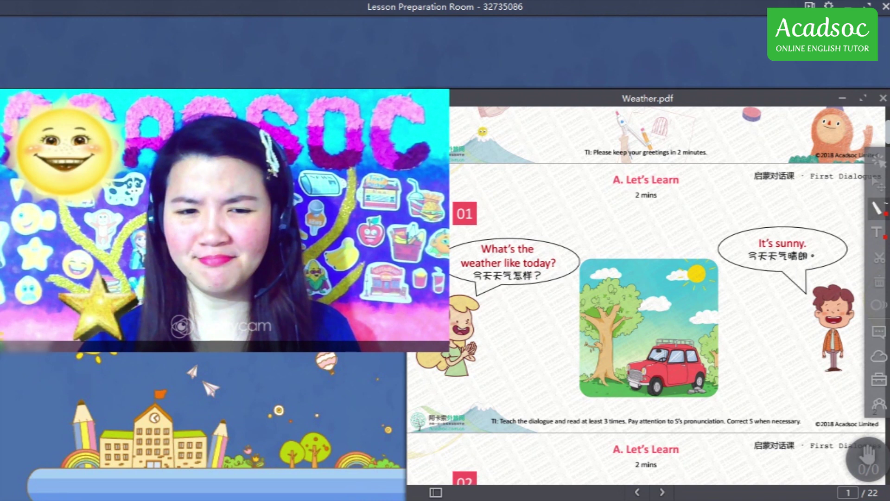
- Scroll Weather.pdf to page 2 and underline the left bubble's 'What's the weather like today?' in red
scroll(498, 375, down, 5)
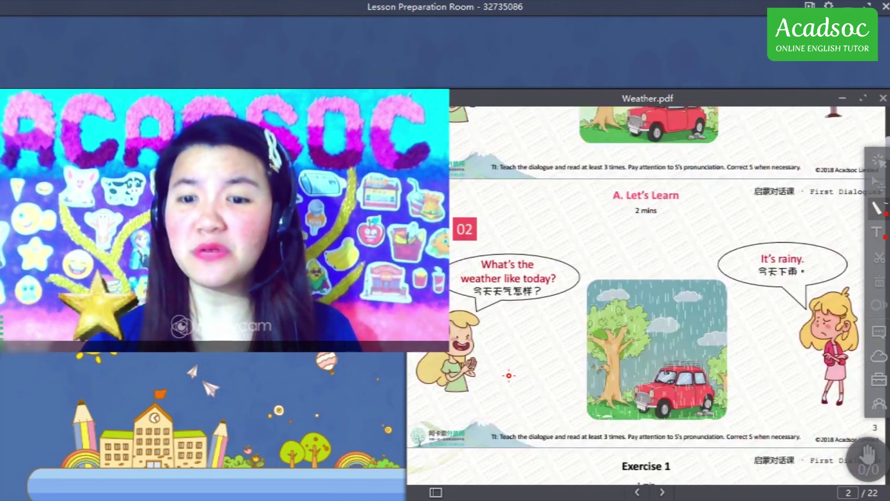
drag(480, 309, 542, 307)
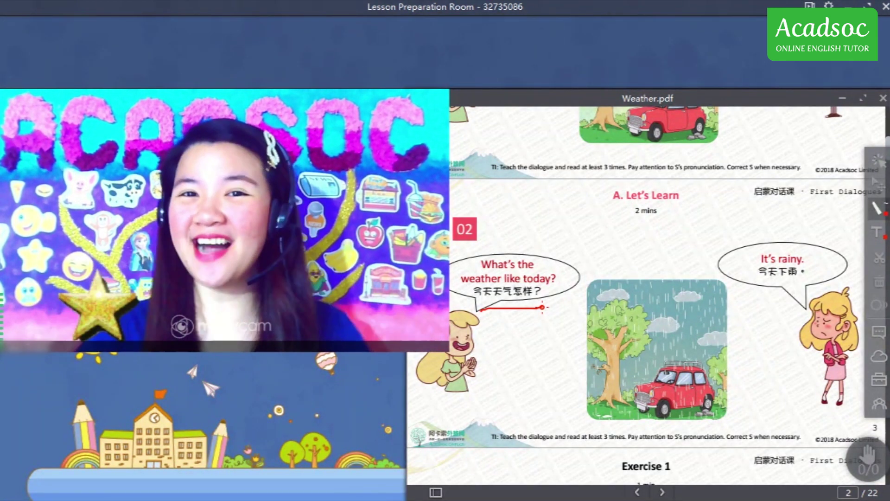
mouse_move(351, 201)
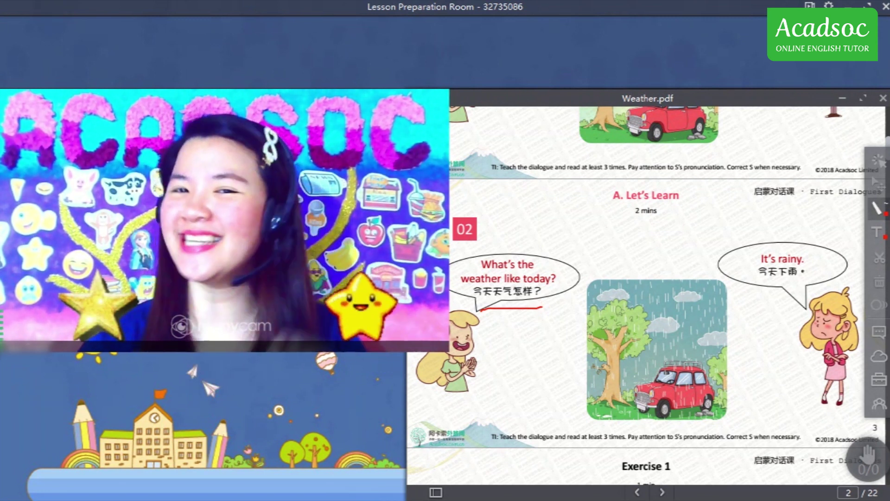
mouse_move(404, 161)
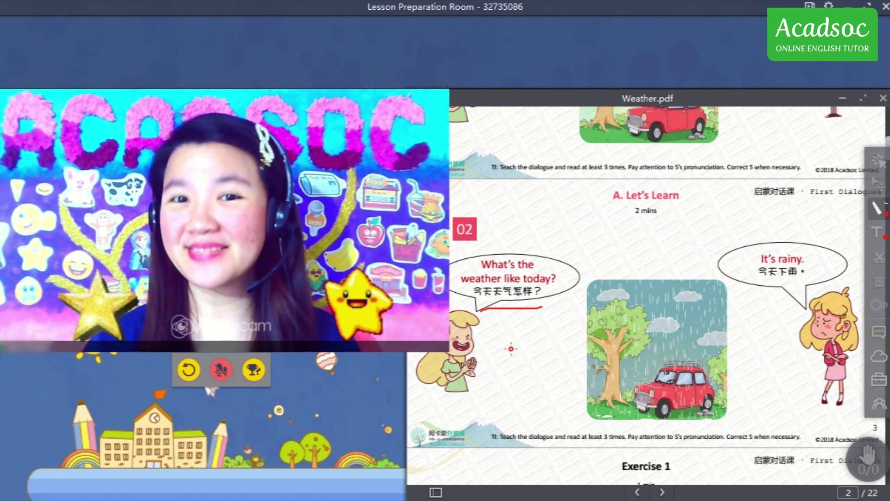